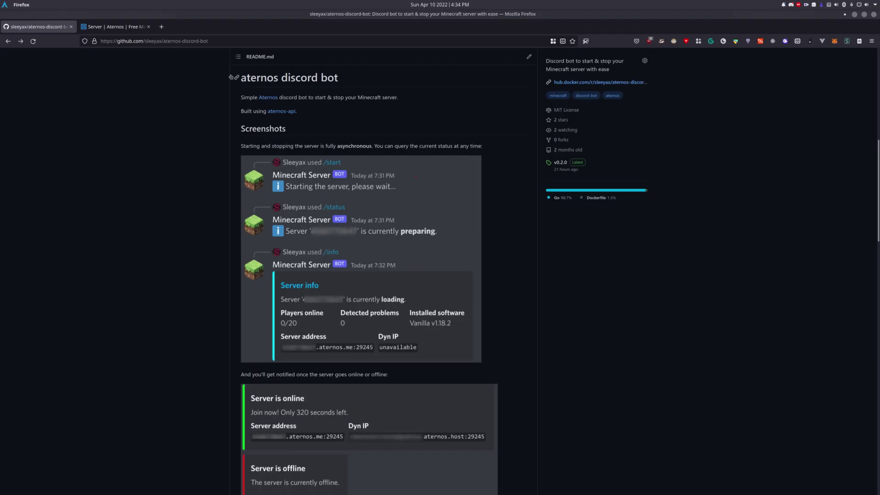
Scroll through the aternos bot README to its 'Add the bot to your server' section
scroll(197, 184, "down", 2)
scroll(176, 231, "up", 2)
scroll(244, 117, "down", 5)
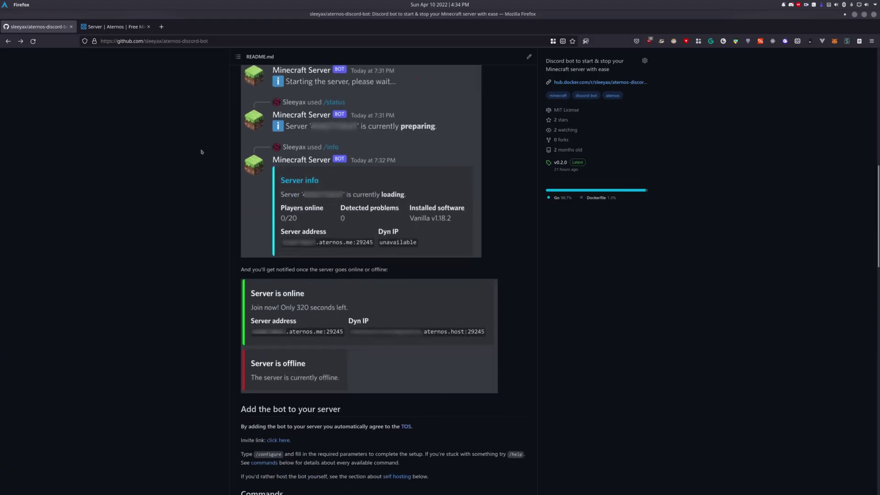
scroll(185, 197, "down", 4)
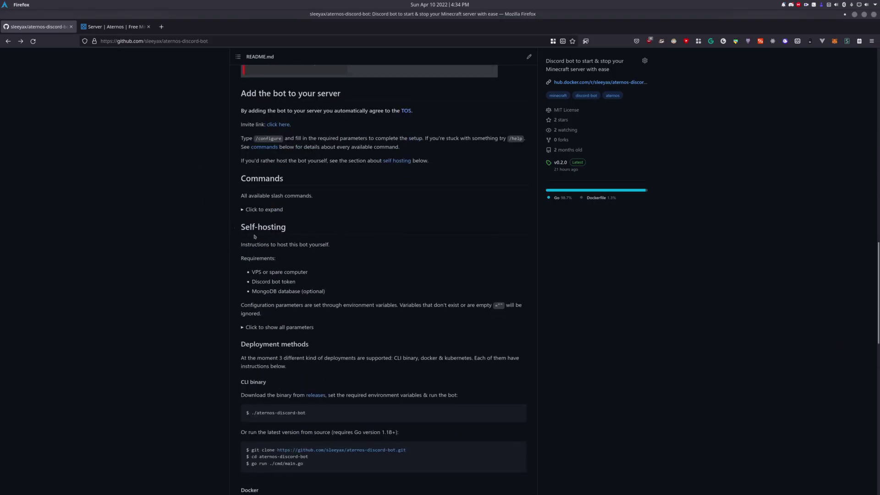
scroll(214, 225, "down", 1)
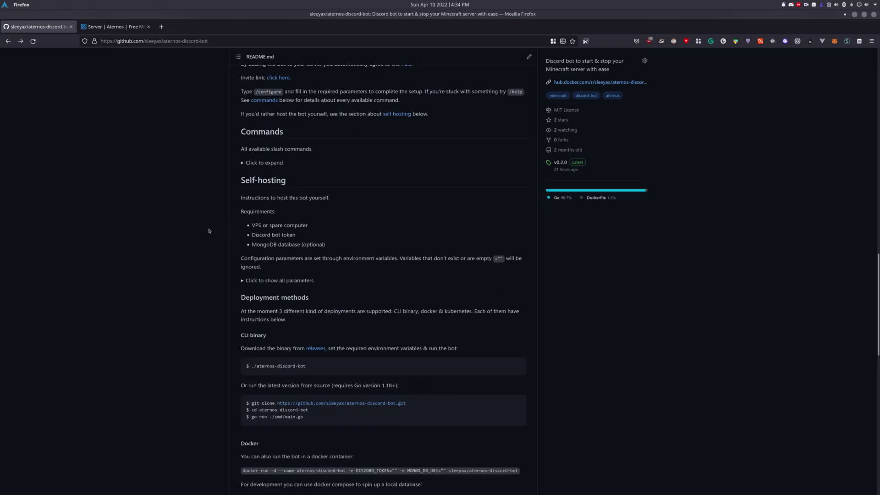
scroll(209, 233, "up", 1)
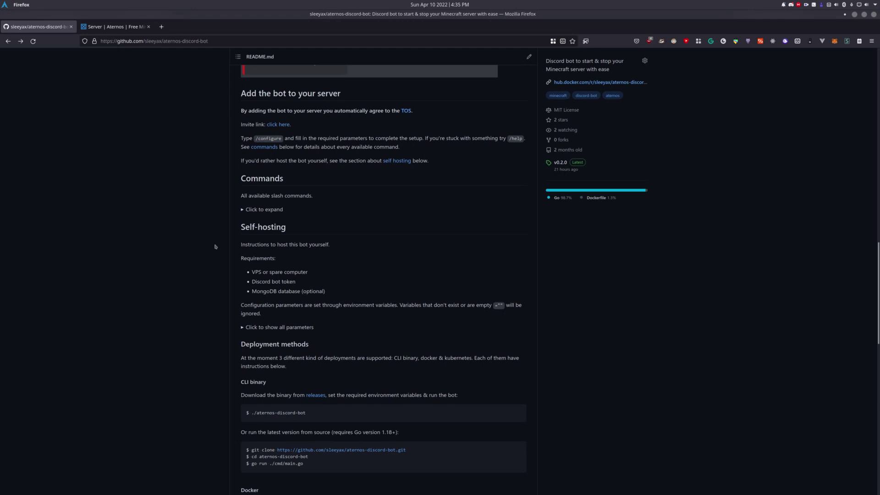
scroll(214, 247, "up", 1)
scroll(212, 174, "up", 1)
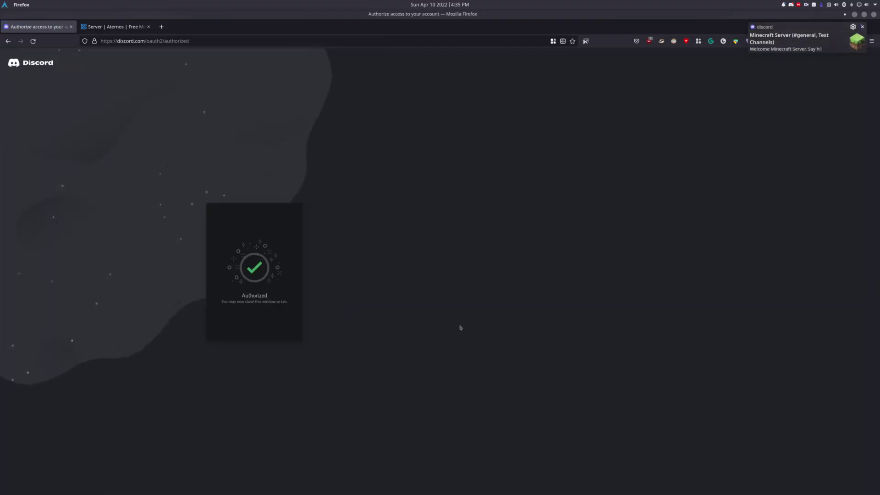
Bring the Discord app forward to show the Minecraft Community server's #minecraft-bot channel
mouse_move(419, 494)
left_click(472, 481)
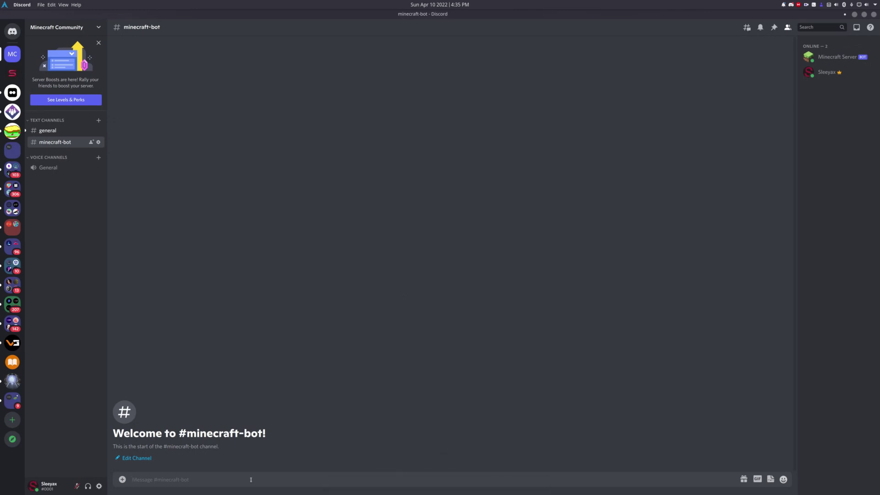
Start the bot's /configure command in the #minecraft-bot message box from the /con suggestion
type("/conf")
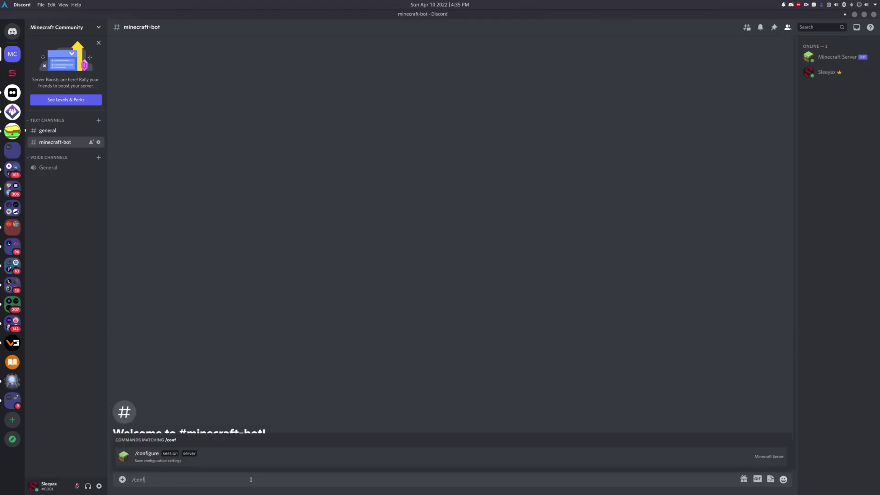
key("Tab")
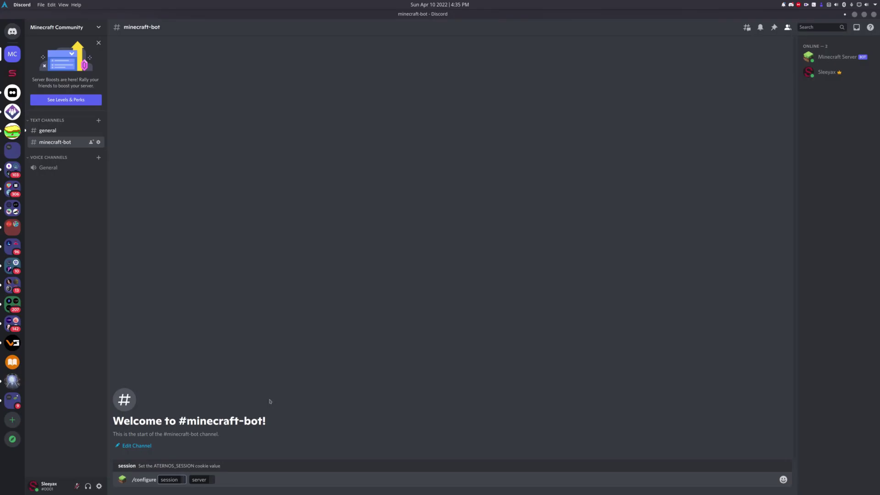
Back in Firefox, open developer tools on the Aternos server page via Inspect
key("alt+Tab")
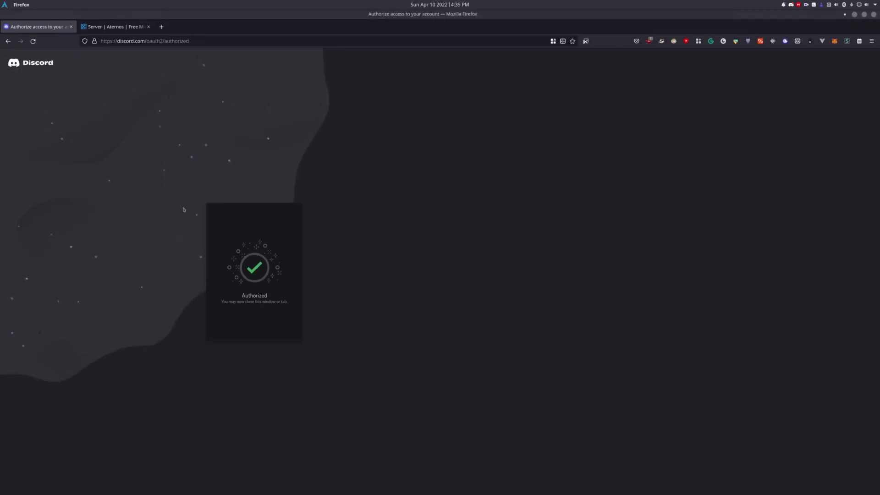
left_click(123, 27)
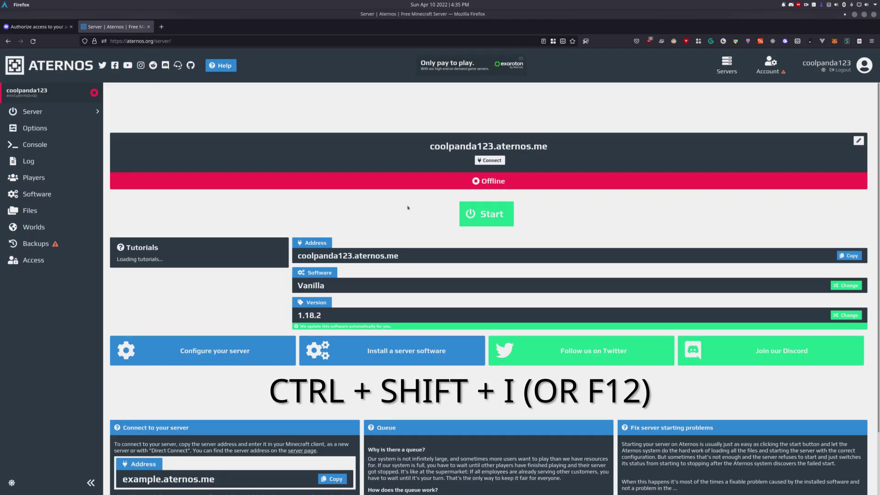
right_click(407, 207)
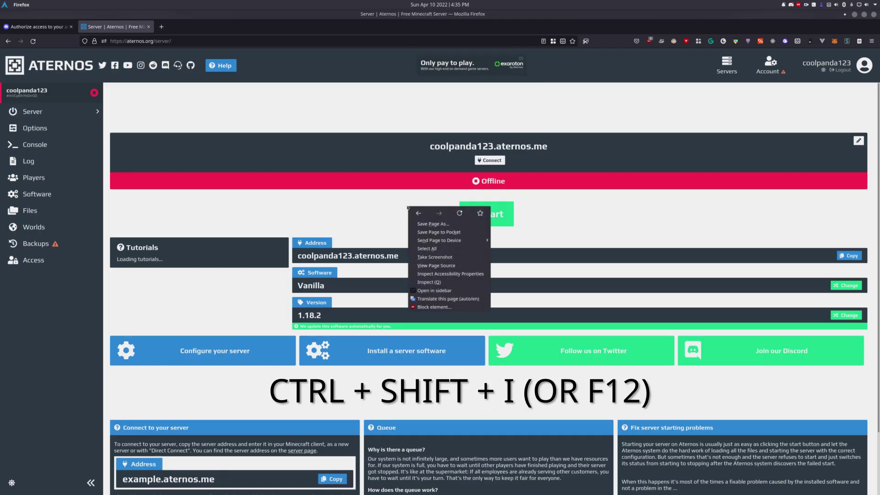
left_click(447, 283)
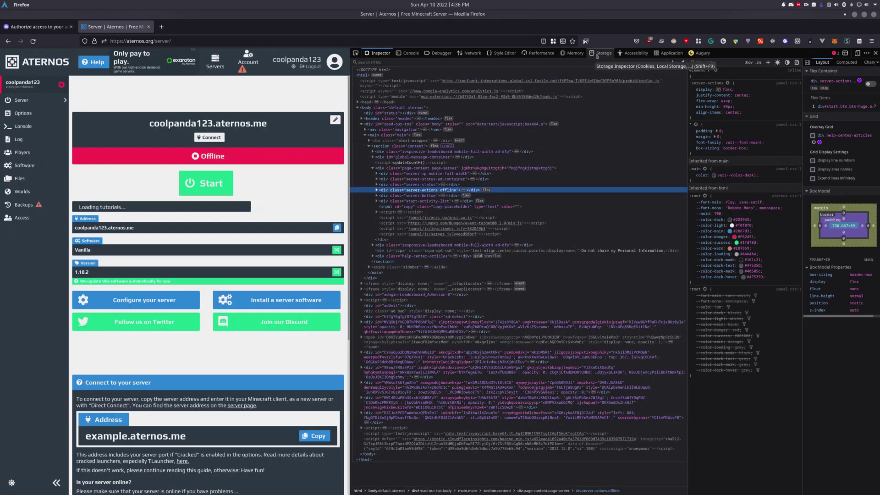
In the Storage panel, list aternos.org cookies and display the ATERNOS_SESSION cookie's details
left_click(600, 54)
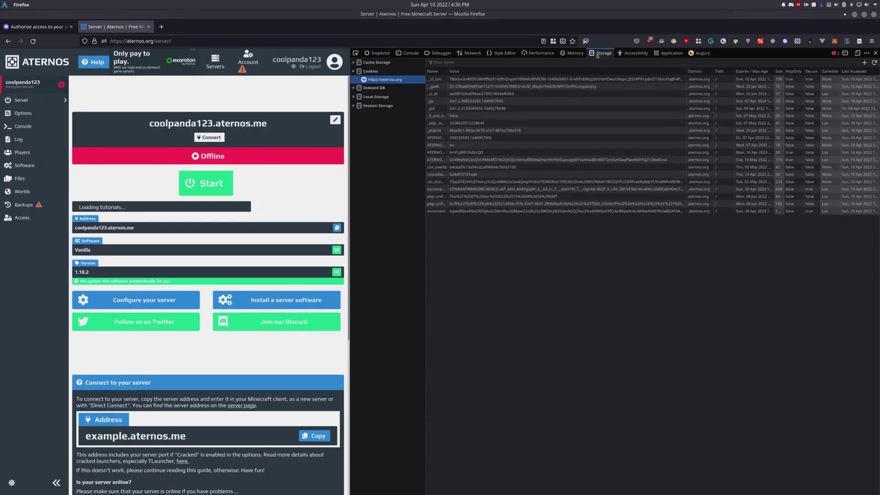
left_click(377, 70)
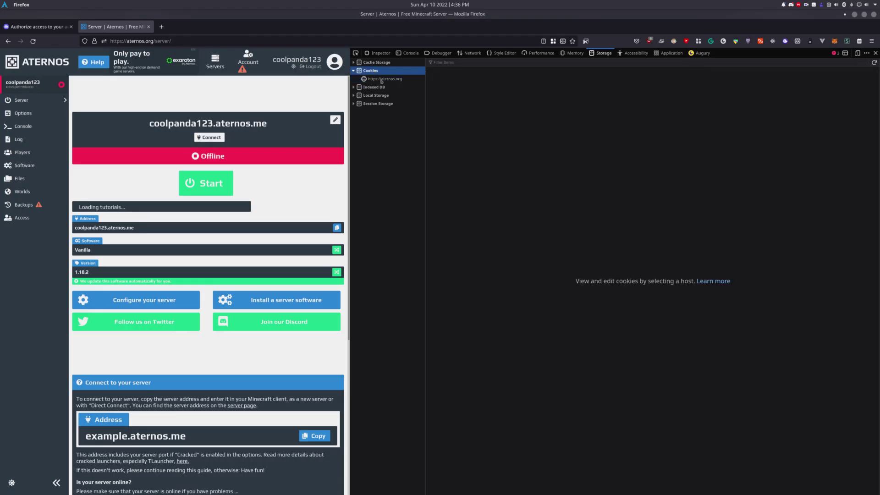
left_click(381, 79)
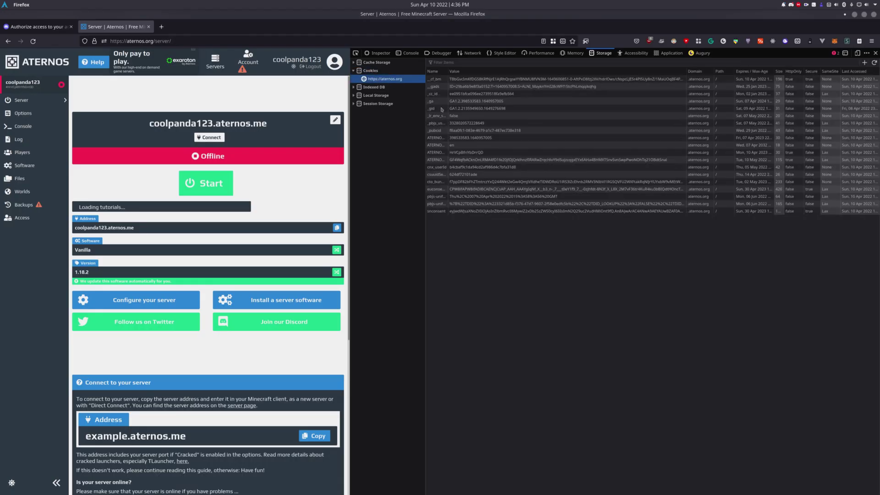
double_click(448, 71)
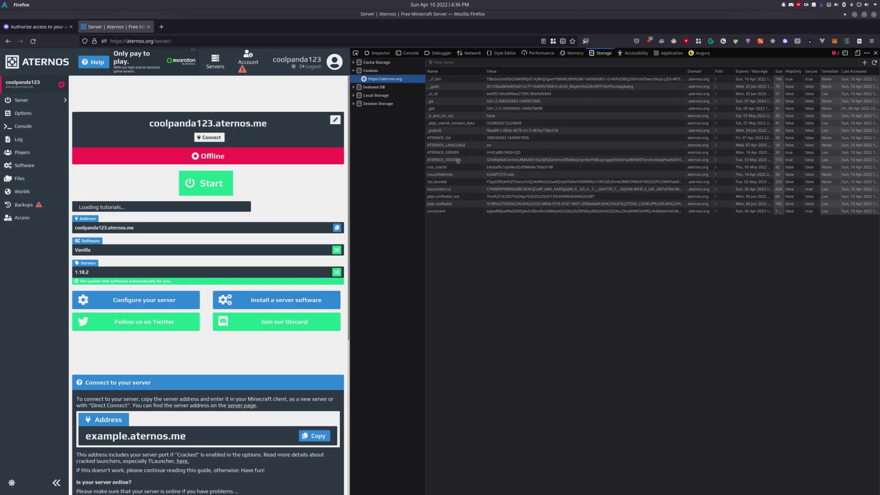
left_click(458, 160)
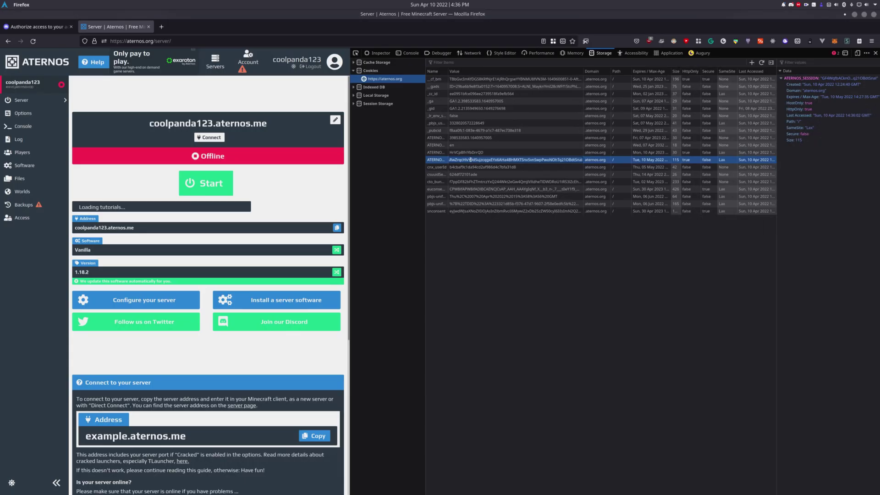
Paste the ATERNOS_SESSION cookie into /configure's session option, then widen Firefox's cookie Name column
key("alt+Tab")
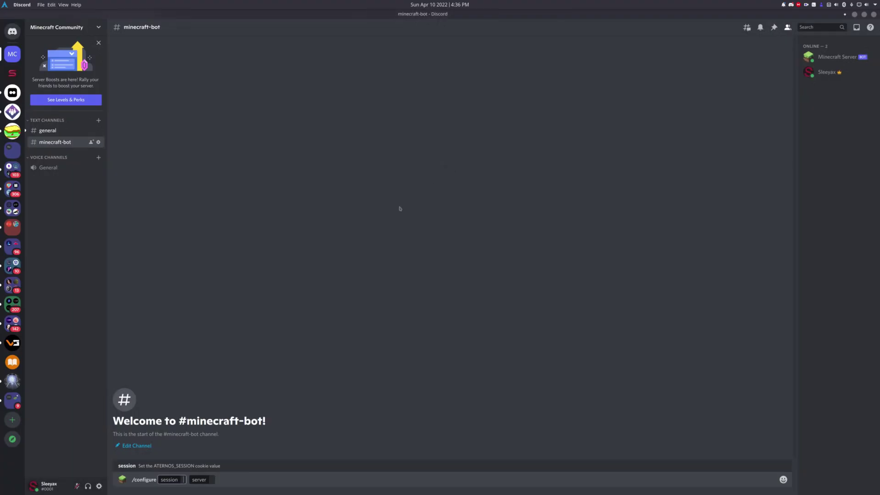
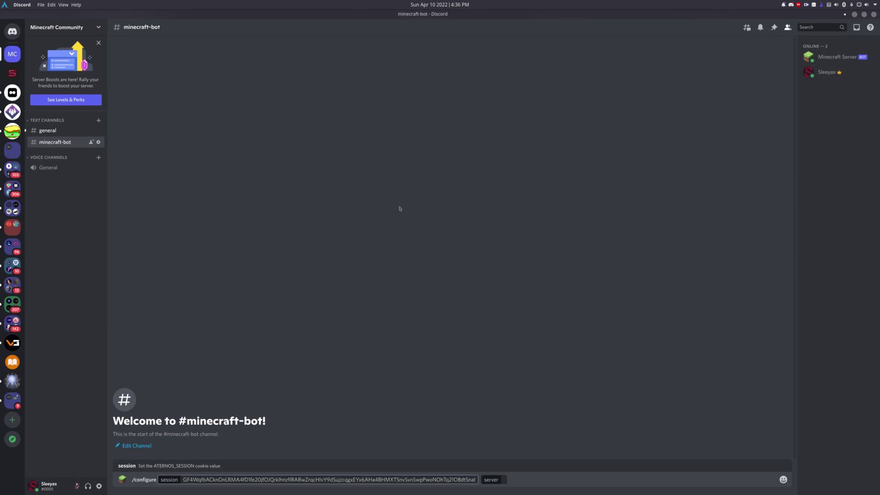
key("Tab")
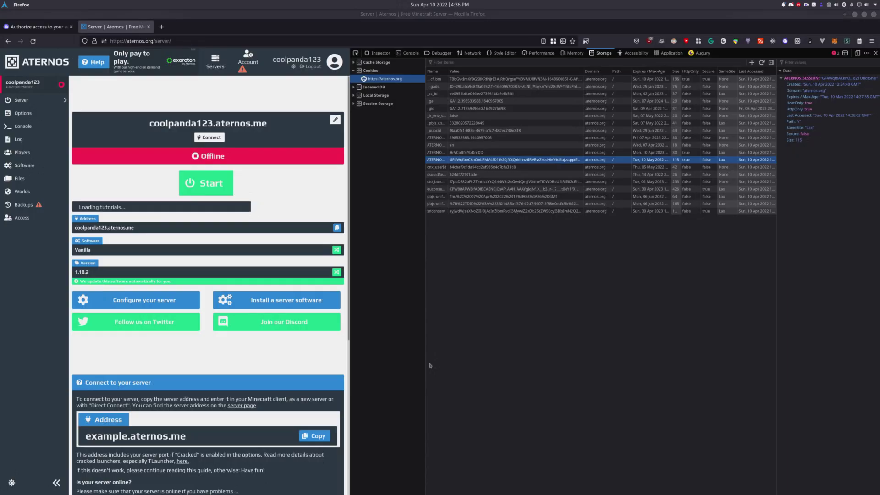
key("alt+Tab")
left_click_drag(447, 70, 486, 70)
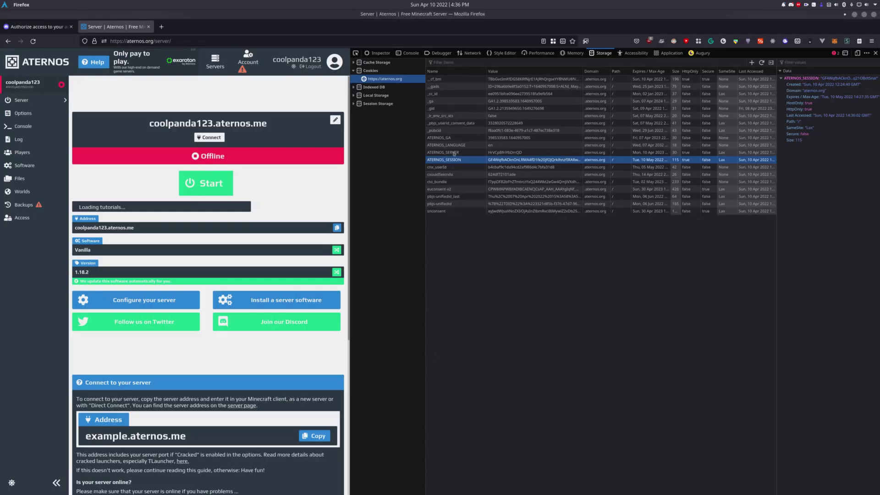
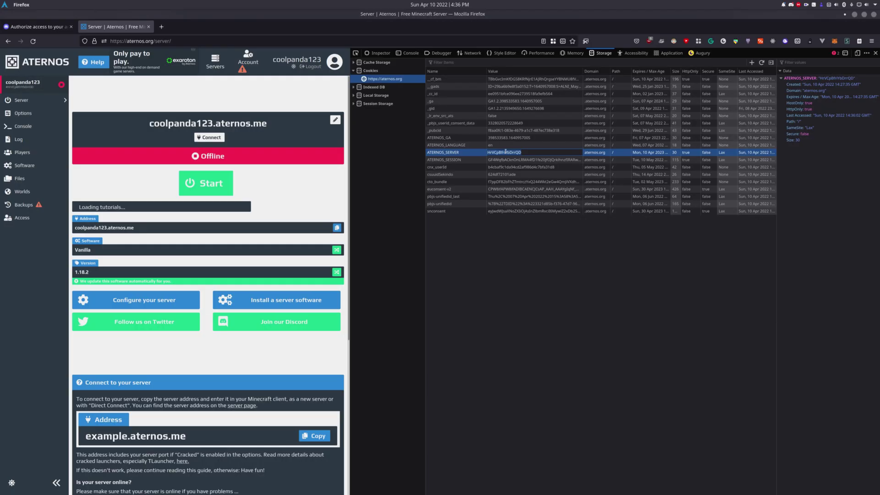
Paste the ATERNOS_SERVER cookie into /configure and send it, getting 'Configuration changed successfully.'
key("alt+Tab")
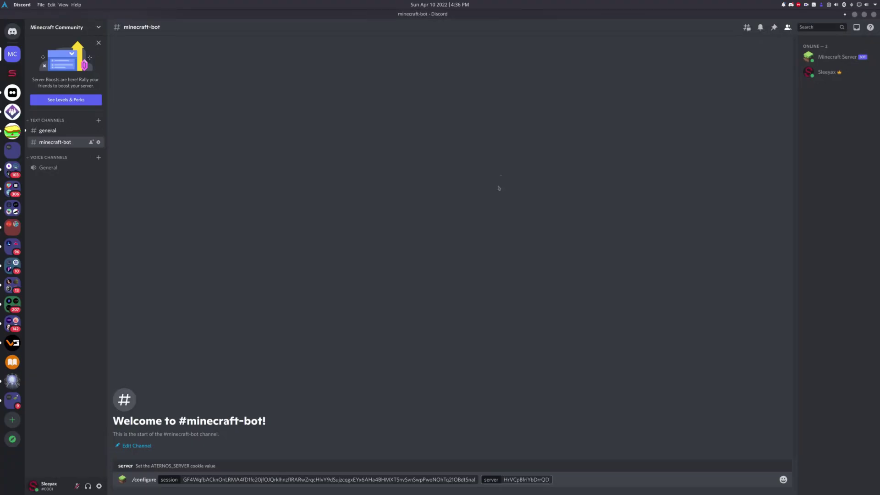
key("Return")
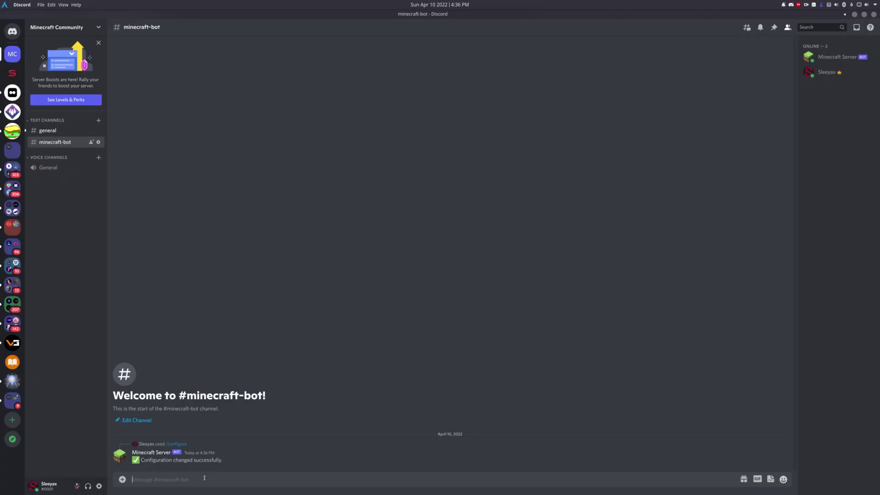
Send /start so the bot starts the Minecraft server
type("/start")
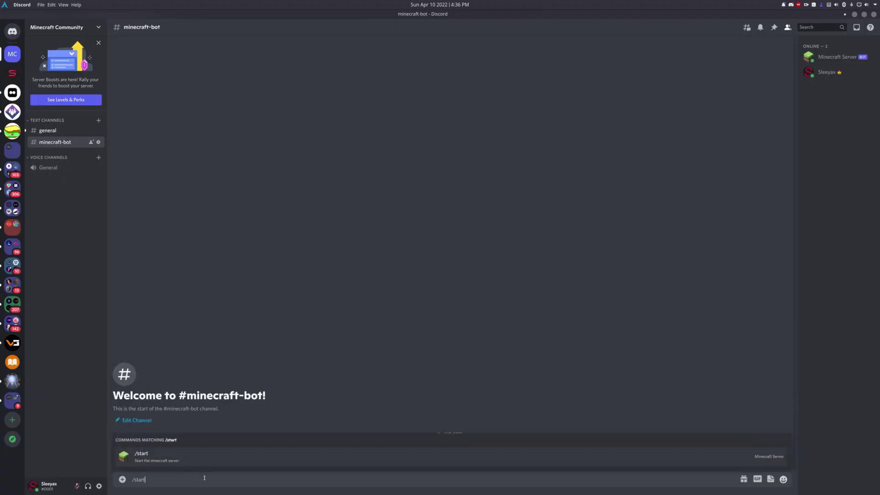
key("Tab")
key("Return")
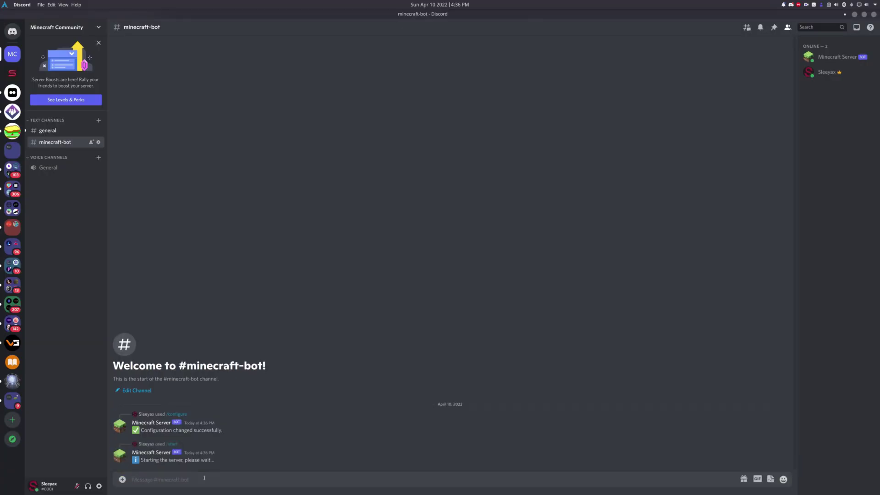
Run /status and /info, both reporting 'coolpanda123' preparing, 0/20 players, Vanilla v1.18.2
type("/stat")
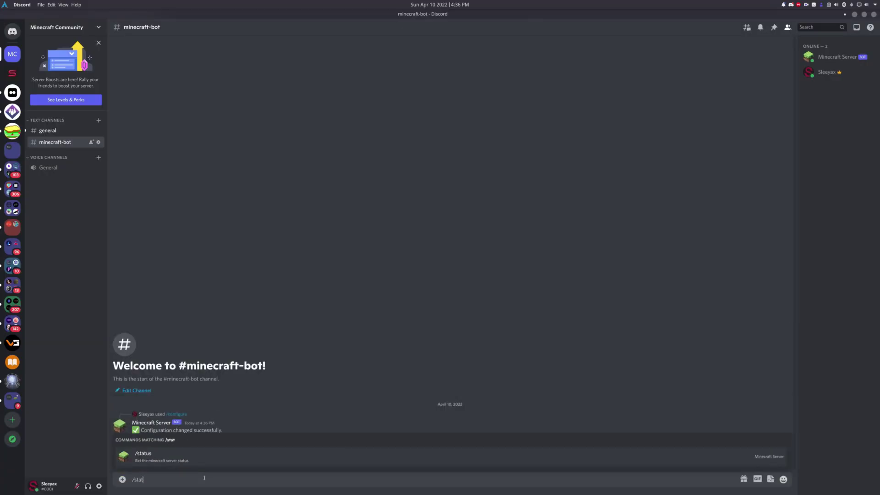
key("Tab")
key("Return")
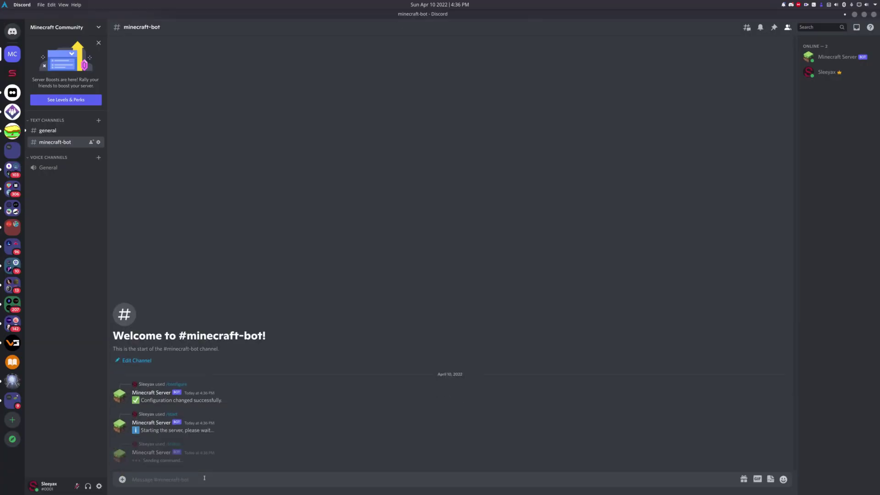
type("/")
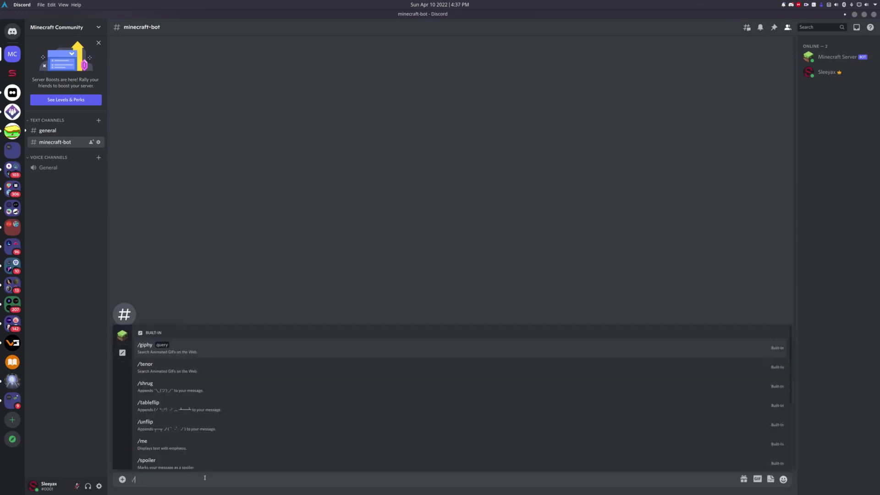
type("stop")
key("Tab")
key("Return")
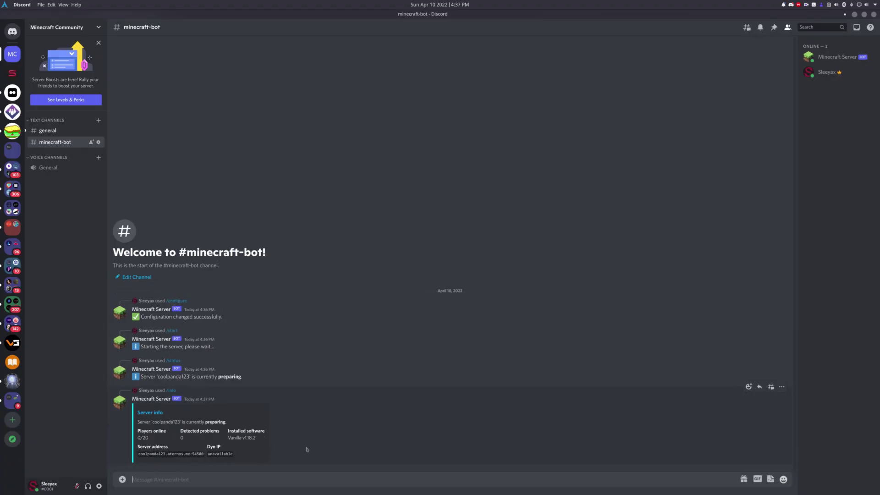
Check the Aternos server page in Firefox showing the server preparing, then return to Discord
key("alt+Tab")
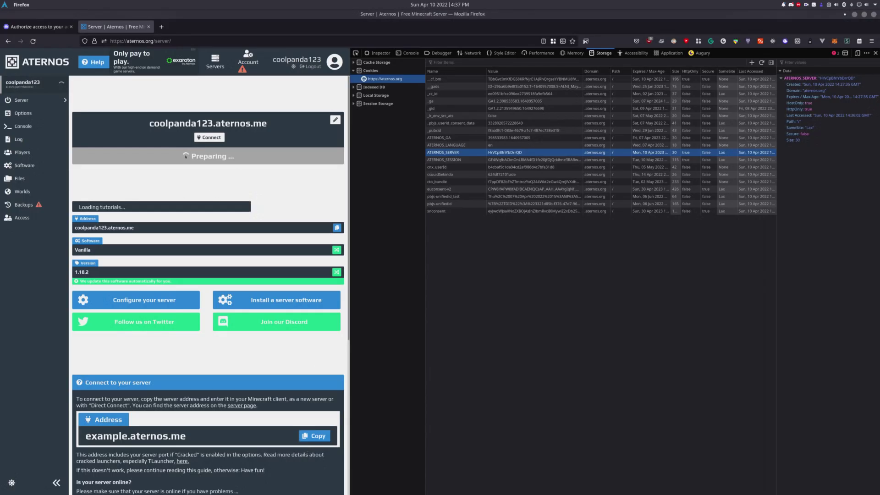
key("alt+Tab")
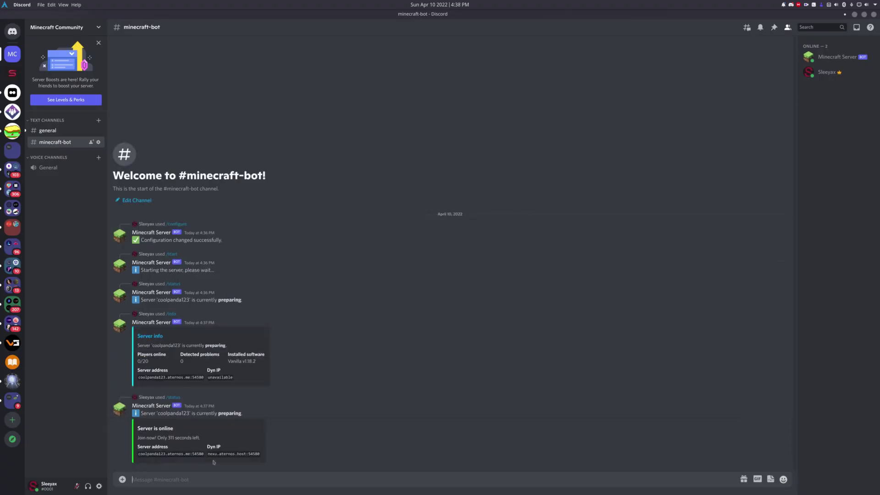
Send /info again, now showing 'coolpanda123' online with 0/20 players on Vanilla v1.18.2
type("/info")
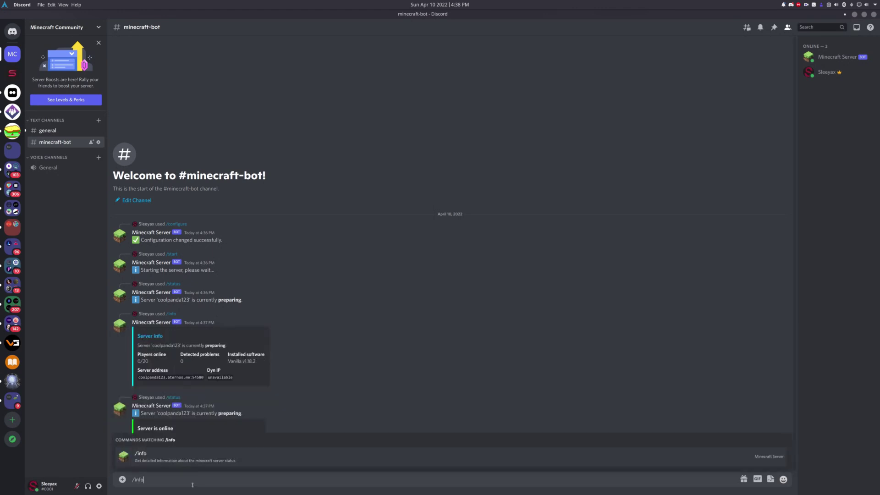
key("Return")
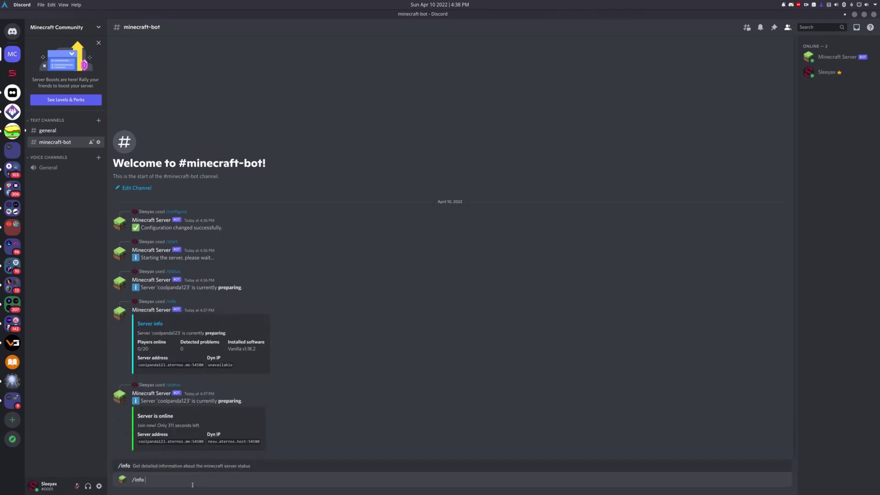
key("Return")
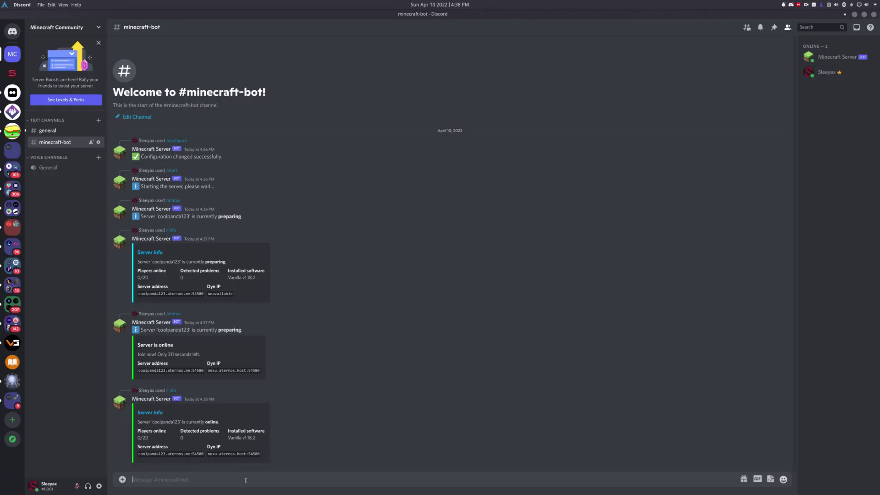
Send /stop, then /status and /info, following 'coolpanda123' through stopping, saving and offline
type("/stop")
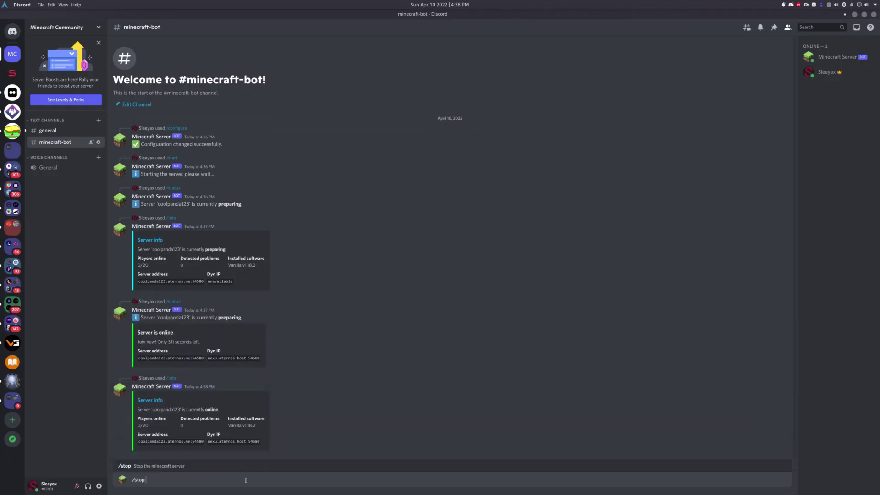
key("Return")
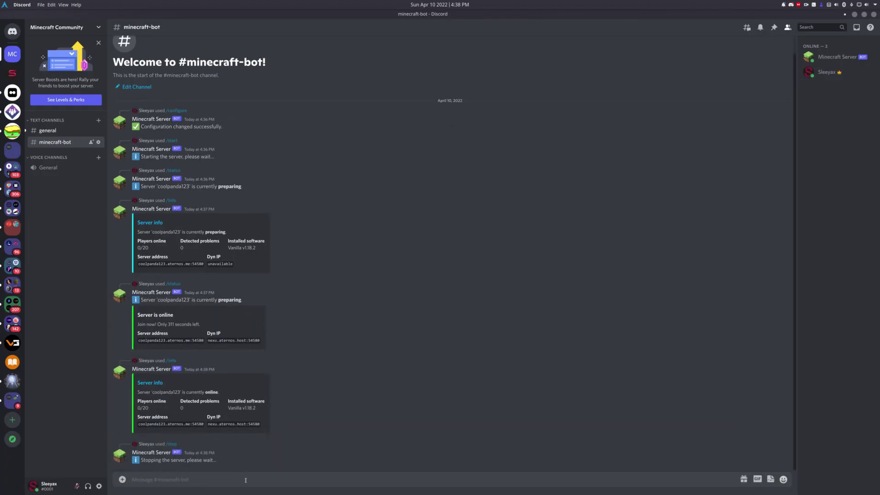
type("/statu")
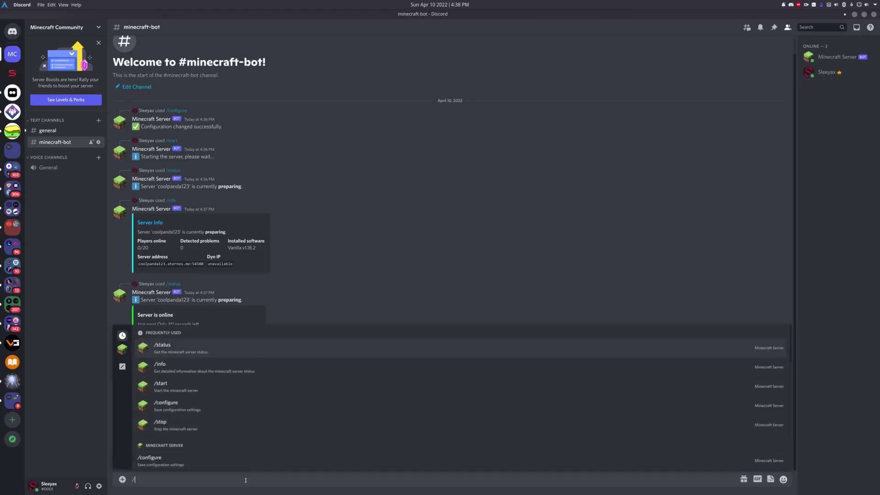
key("Return")
key("Return")
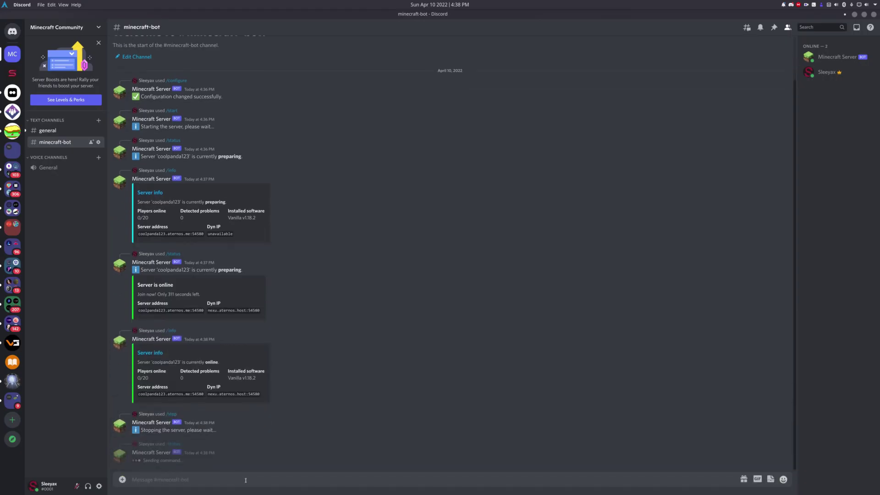
type("/info")
key("Return")
key("Return")
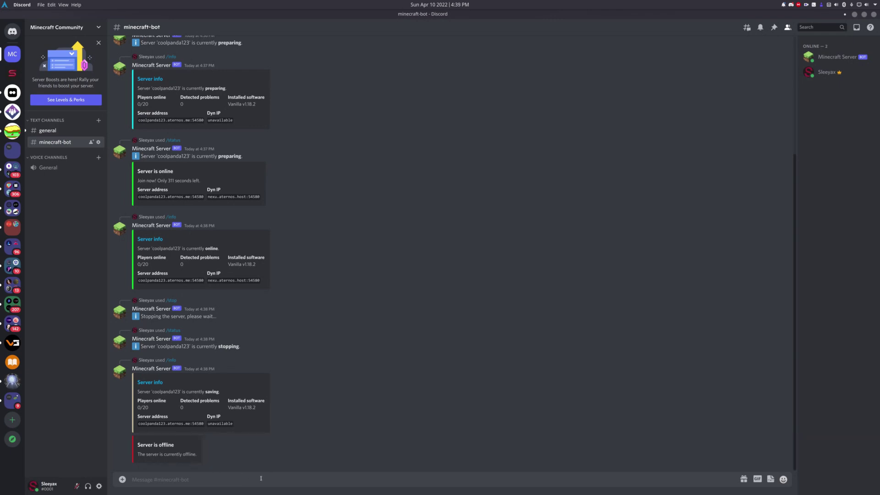
Send /help and follow its link to the sleeyax/aternos-discord-bot GitHub repository
left_click(288, 477)
type("/")
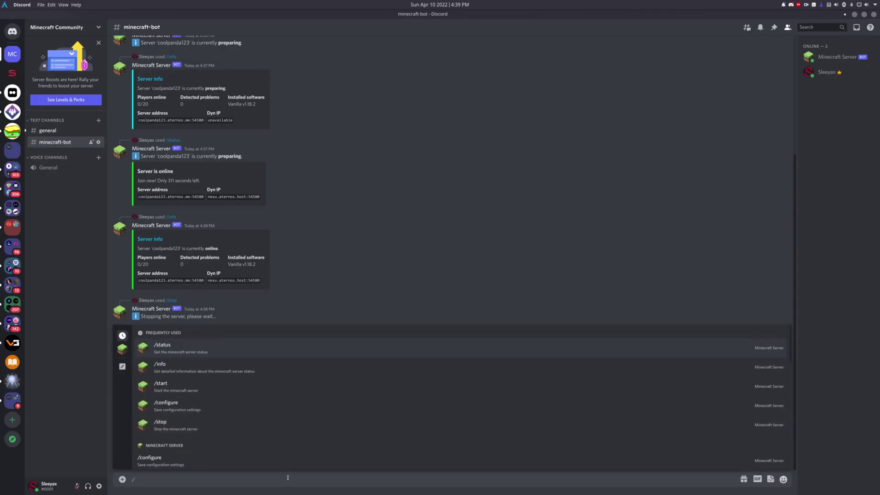
type("help")
key("Return")
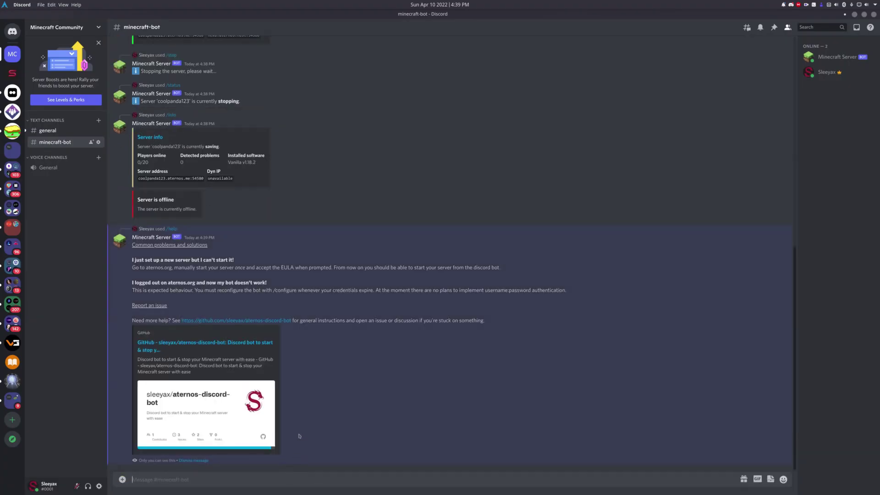
left_click(258, 322)
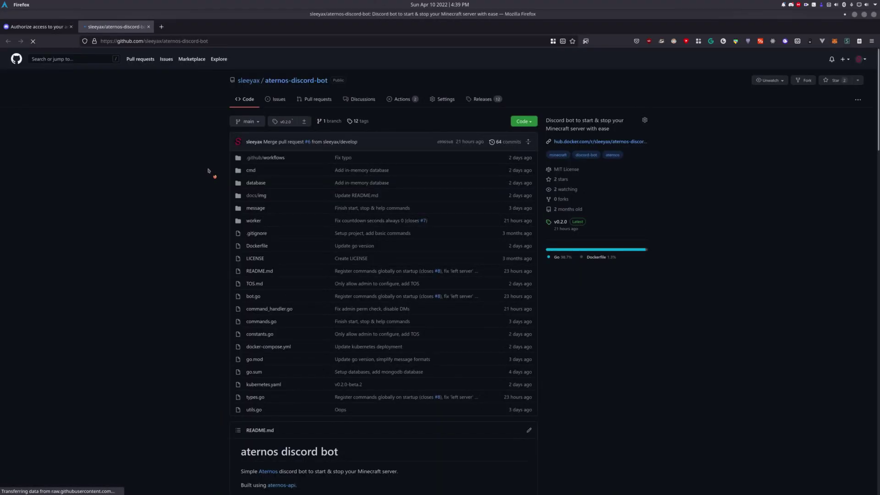